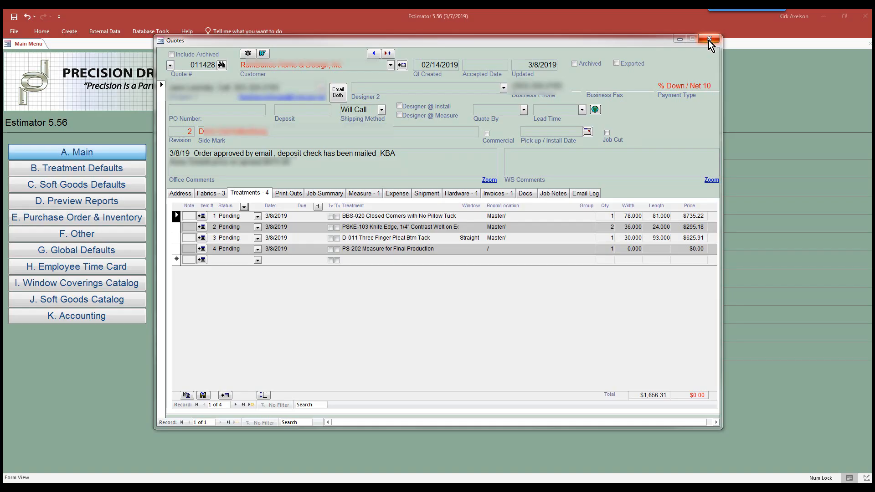
Close the open quote, reopen the same quote from the quote list, and display its treatments.
click(709, 40)
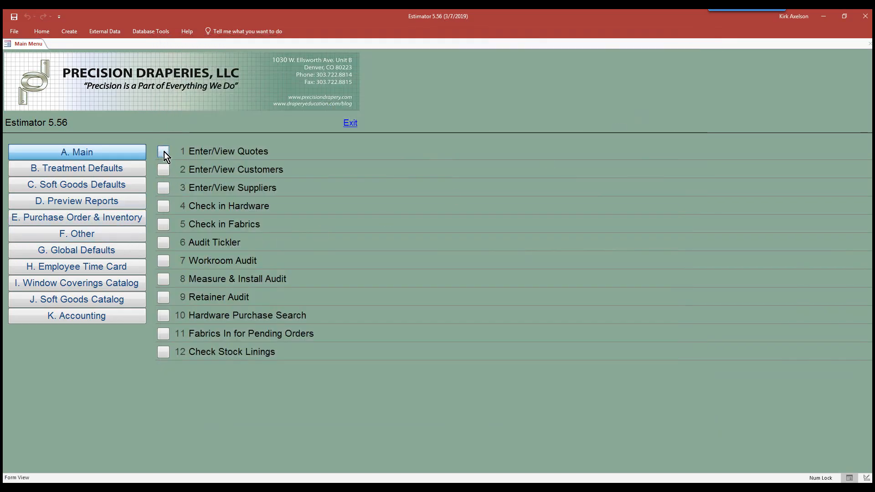
click(164, 152)
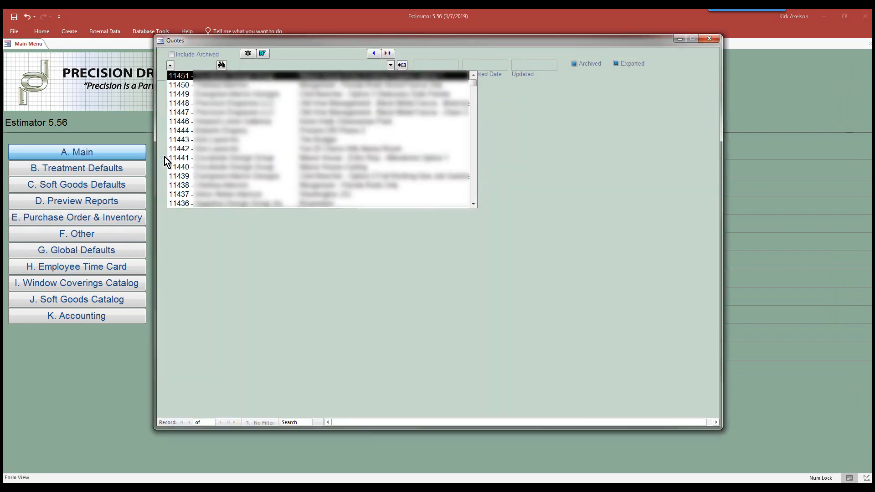
scroll(165, 157, down, 7)
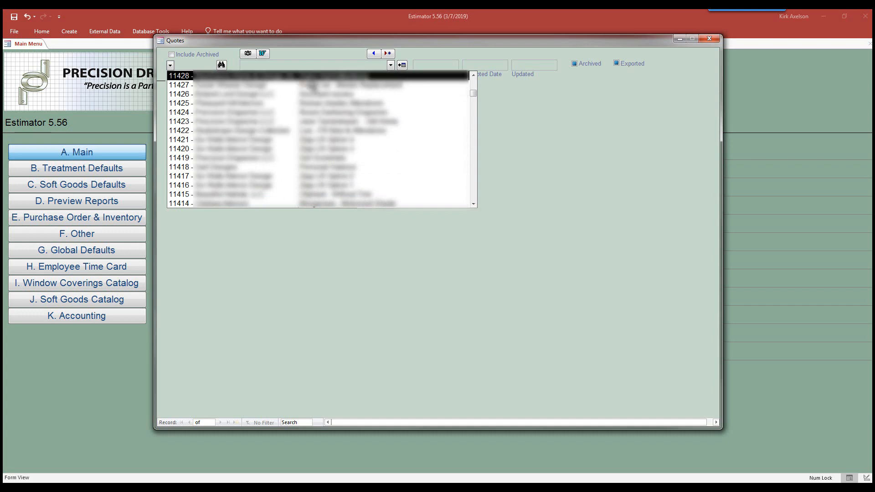
click(310, 78)
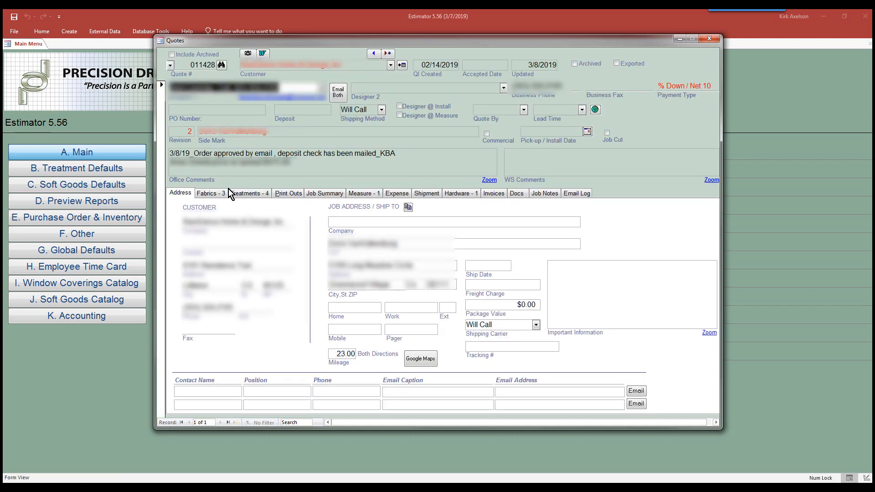
click(260, 193)
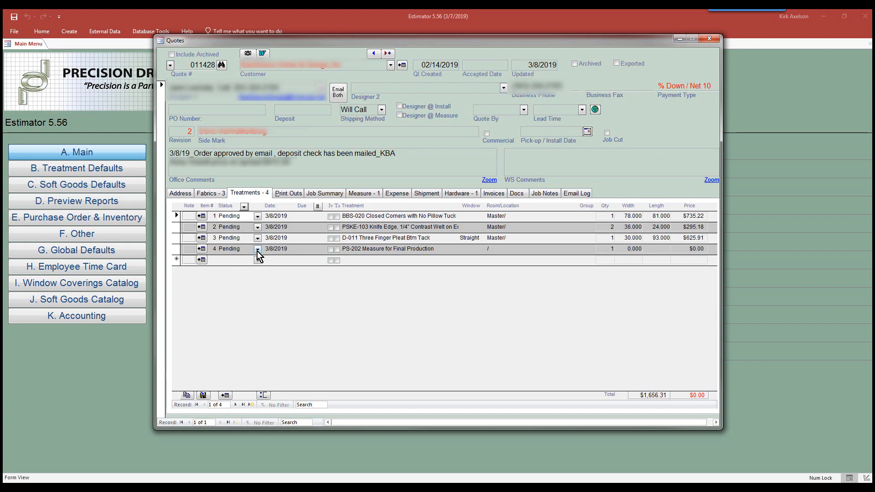
Set the status of all the quote's treatments to Accepted at once.
click(257, 217)
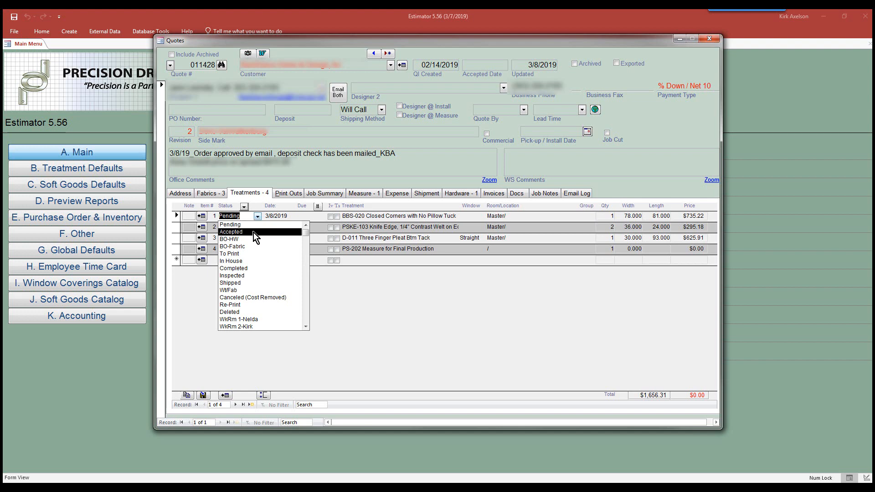
click(256, 218)
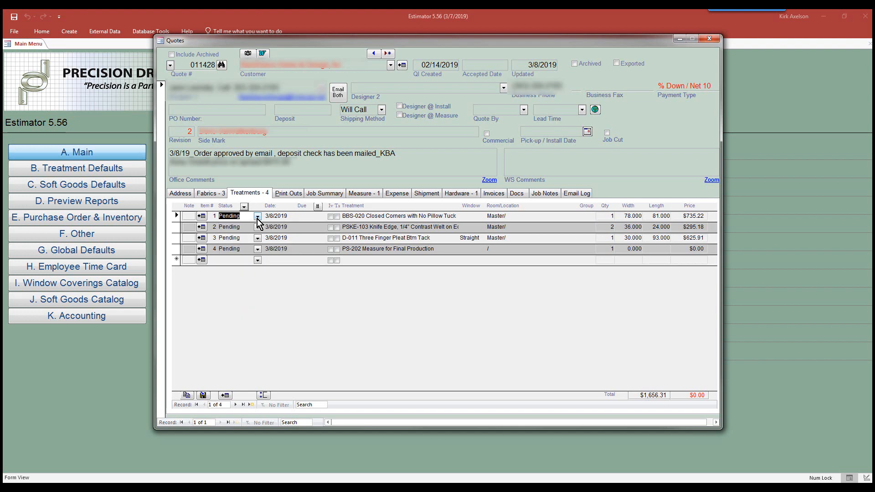
click(245, 207)
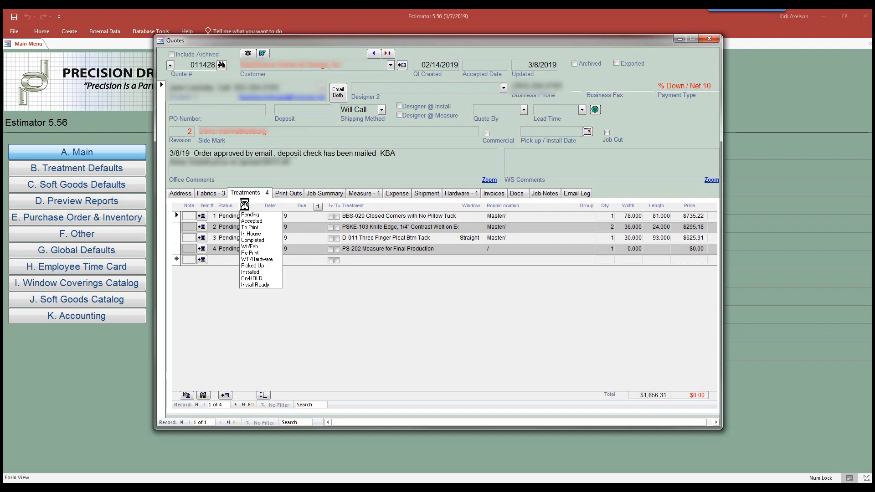
click(252, 221)
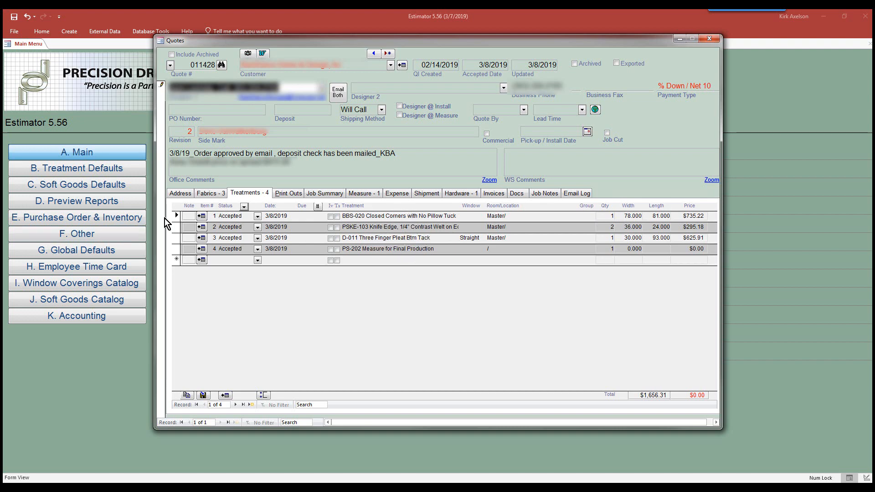
Examine the welt option of the pillow shams treatment, item 2, and close the treatment details.
click(198, 226)
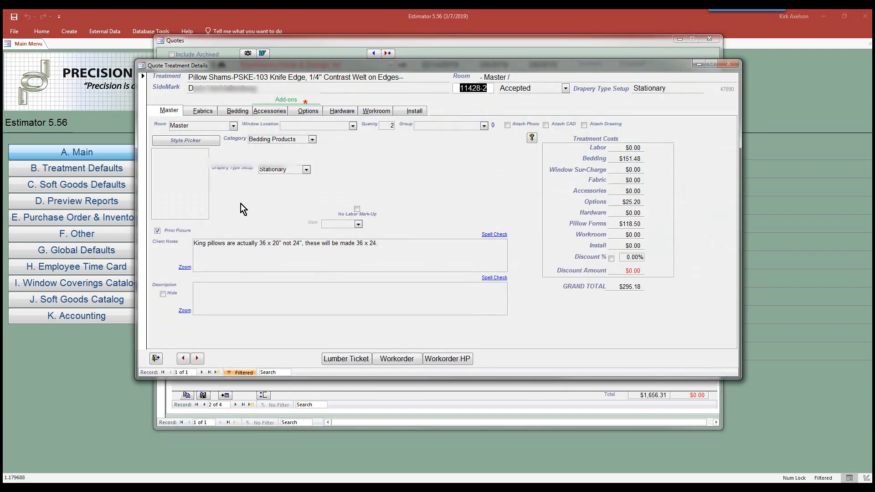
click(309, 111)
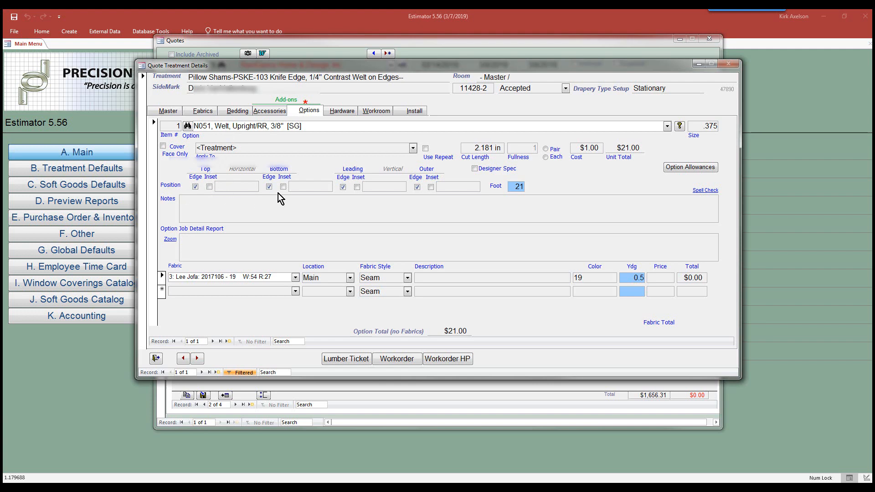
click(153, 200)
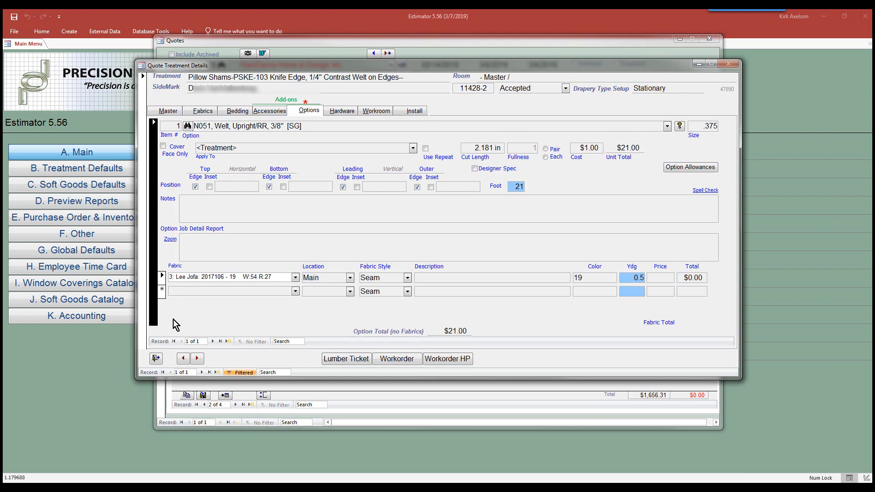
click(156, 358)
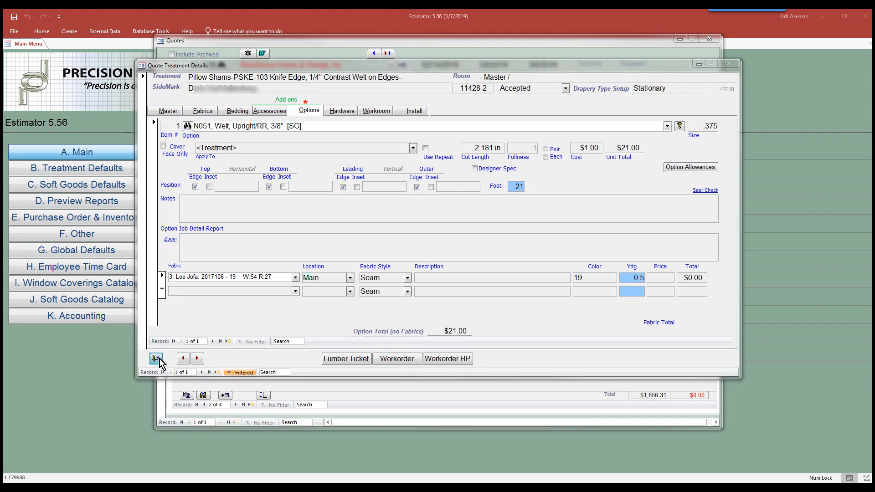
click(430, 290)
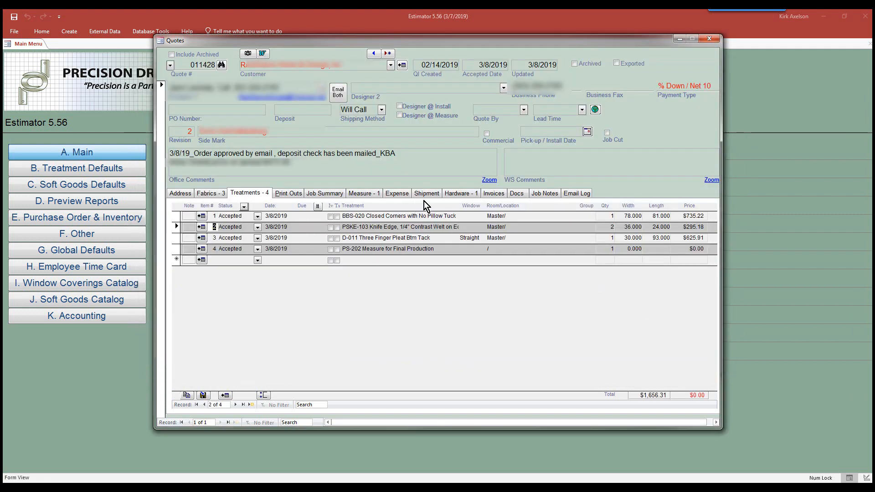
Create a new invoice for the accepted treatments and check the invoiced marks in the treatments list.
click(489, 195)
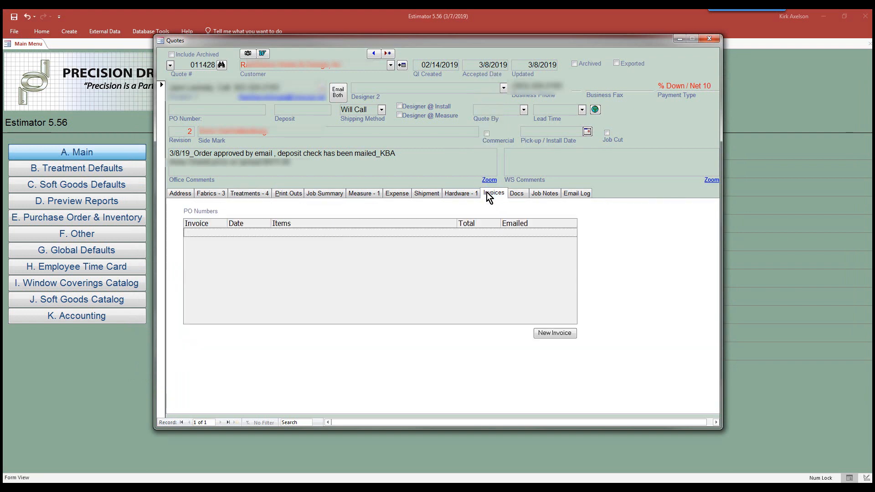
click(551, 333)
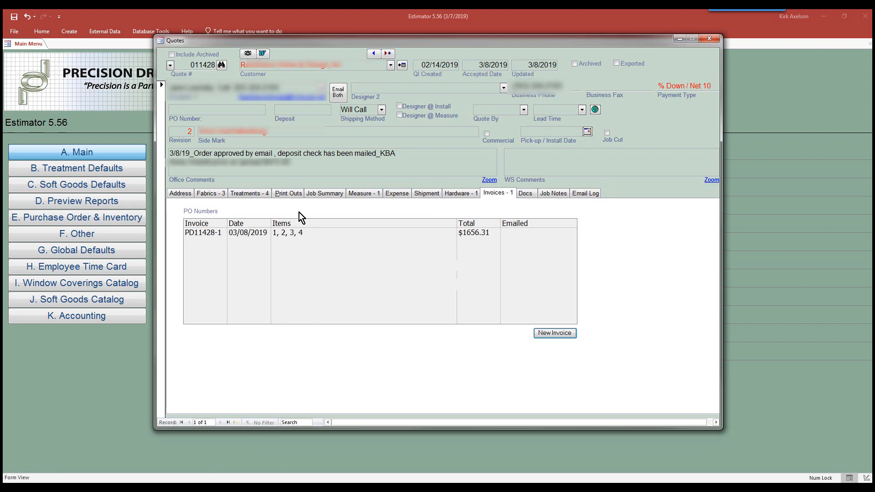
click(258, 194)
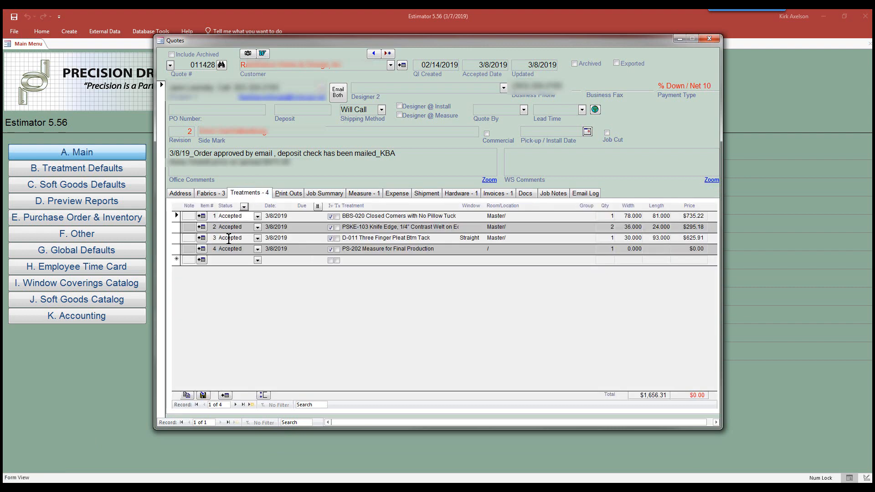
click(485, 193)
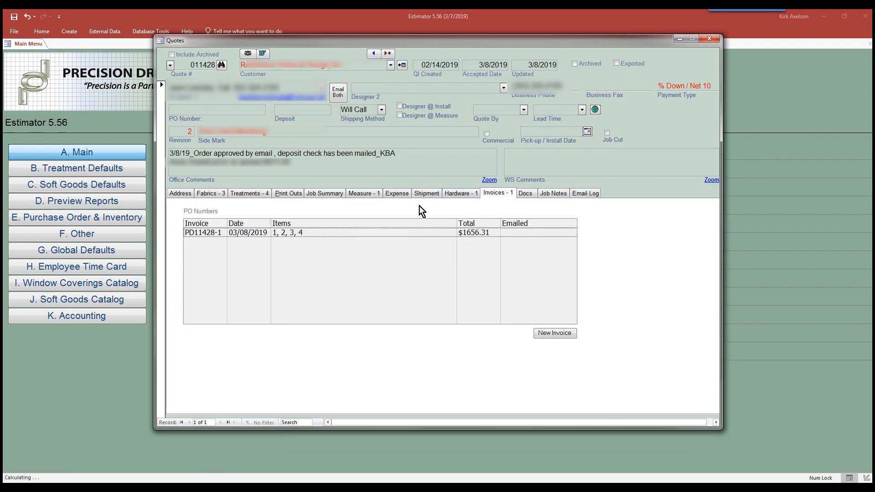
Set the pillow shams' N051 upright welt option cost to 0, then close the details and accept the zero labor cost.
click(268, 194)
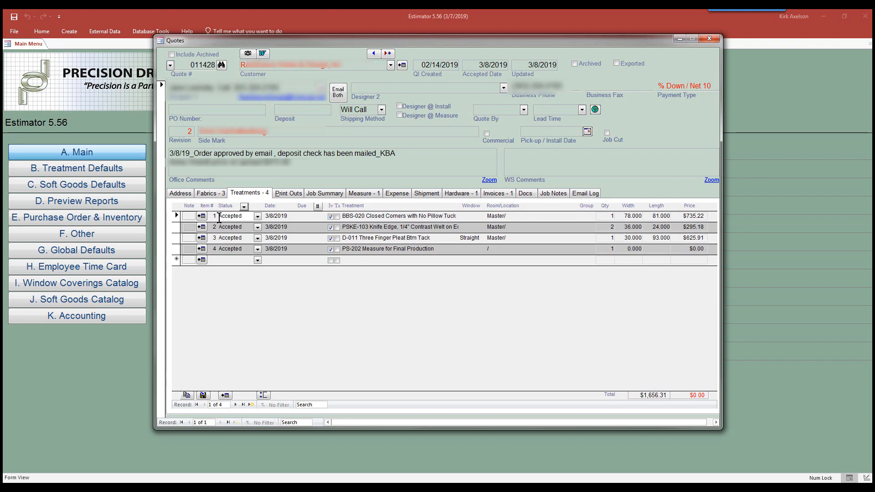
click(202, 227)
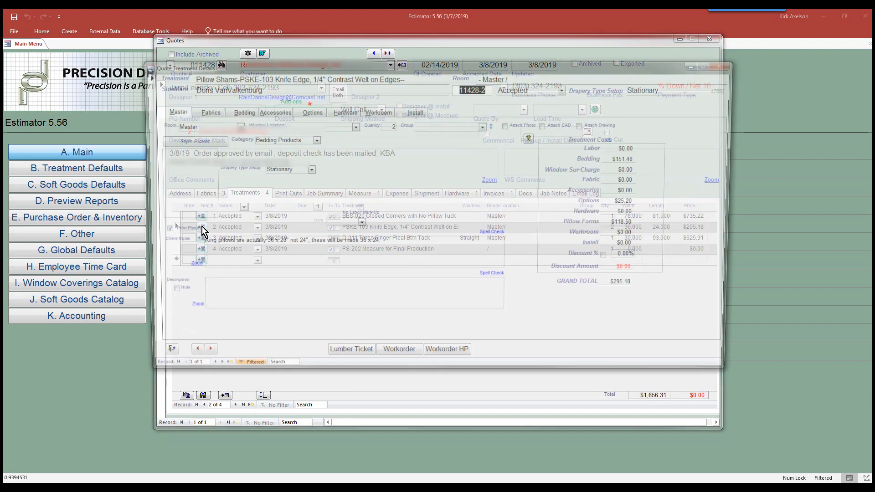
click(309, 111)
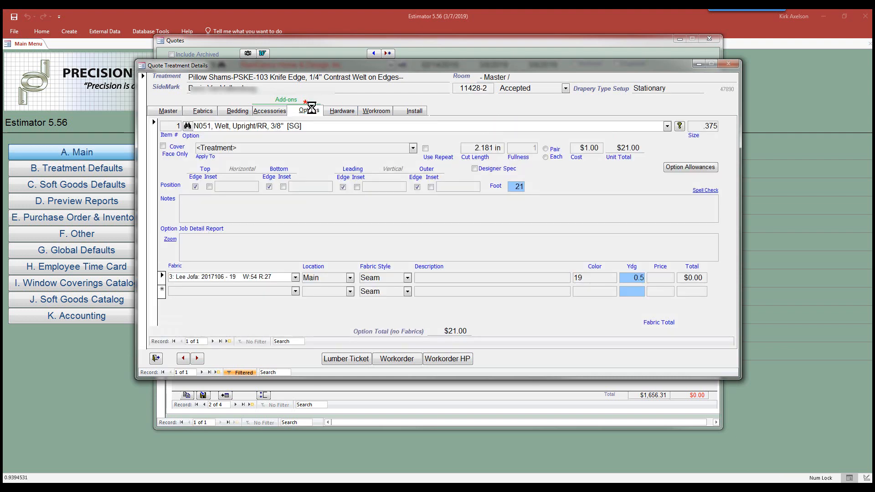
click(584, 148)
text(0)
key(Tab)
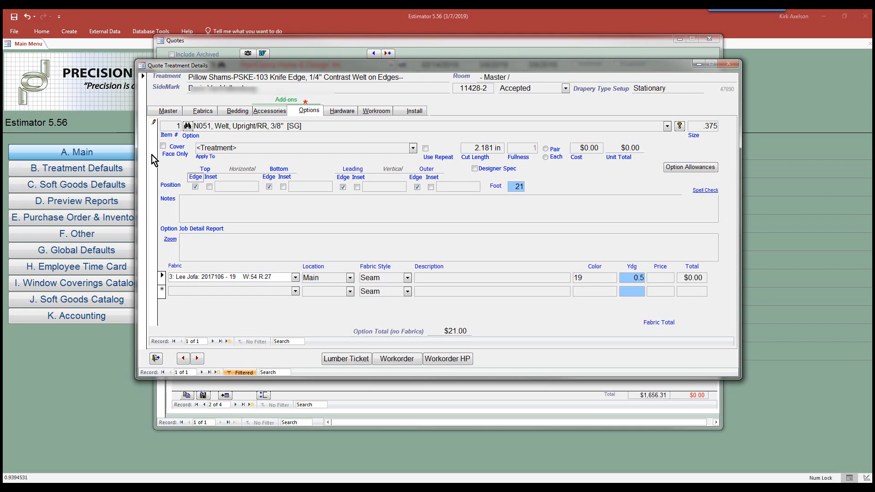
click(156, 358)
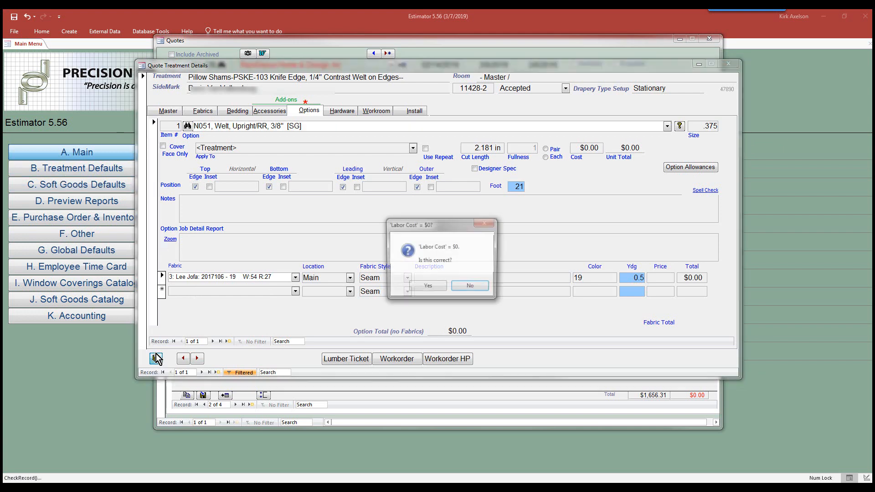
click(420, 286)
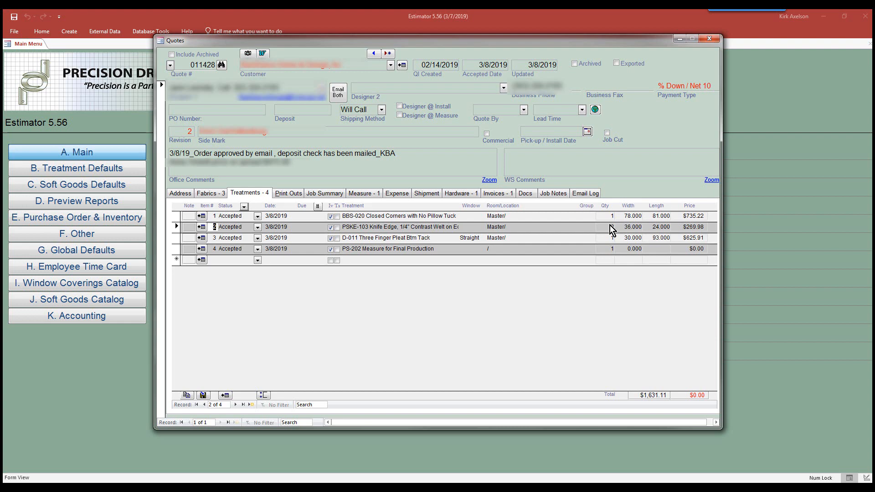
Open the quote's existing invoice and reposition its window to review the line items and totals.
click(504, 194)
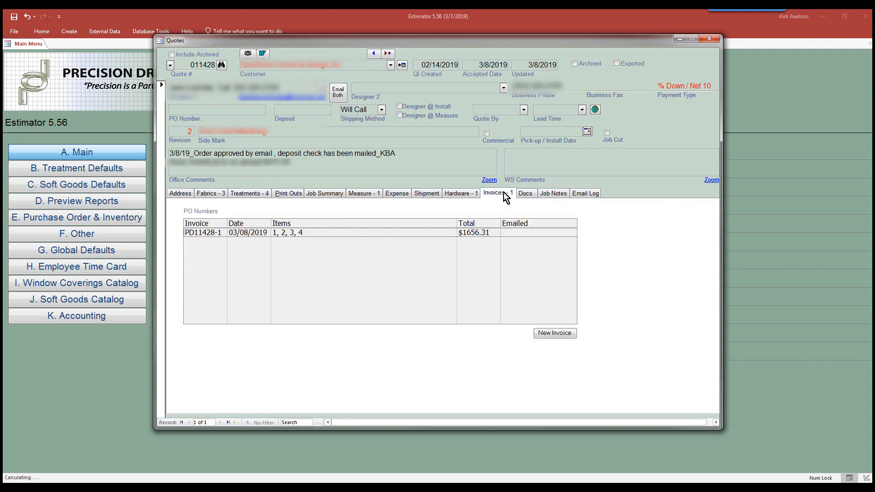
double_click(410, 230)
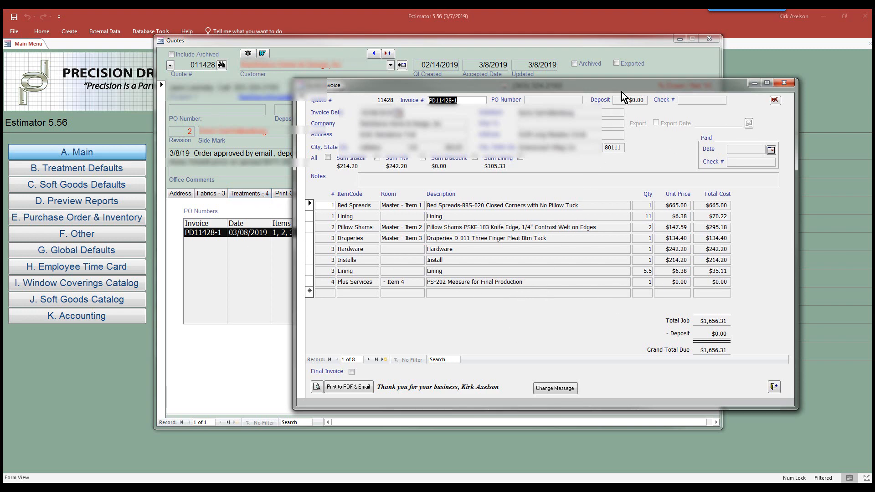
drag(620, 89, 511, 94)
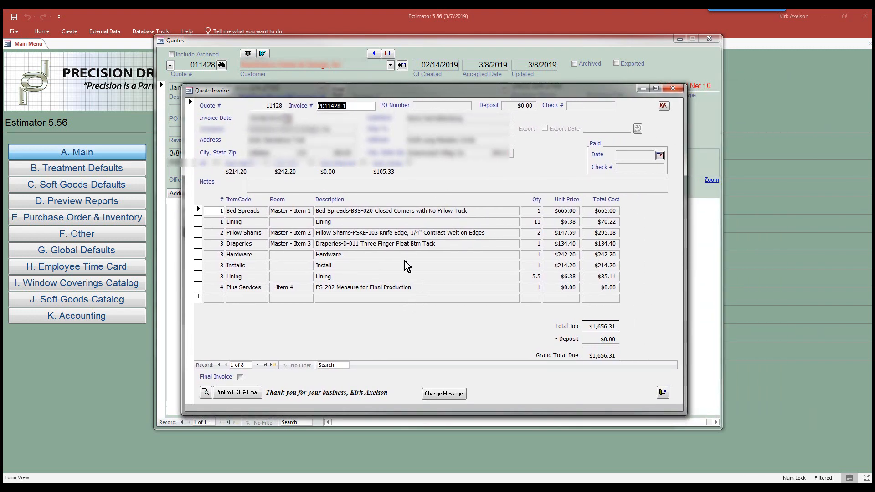
Start deleting the open invoice, decline the final deletion confirmation, and close the invoice.
click(661, 108)
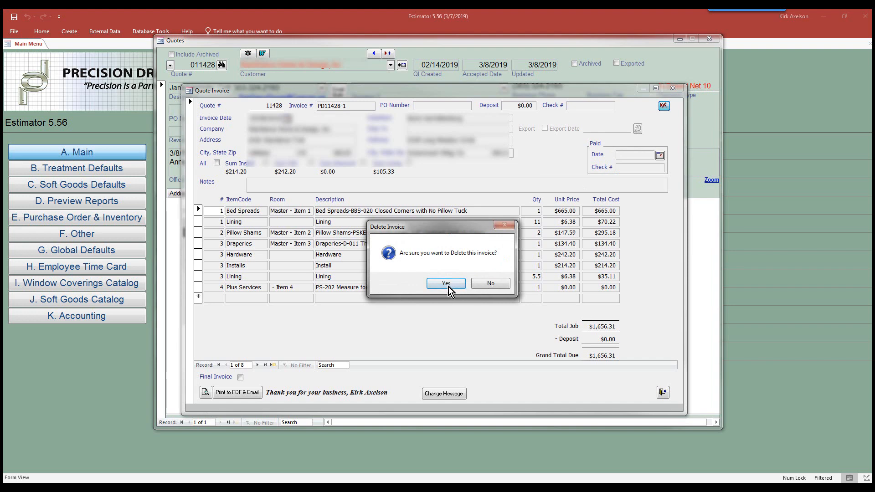
click(447, 284)
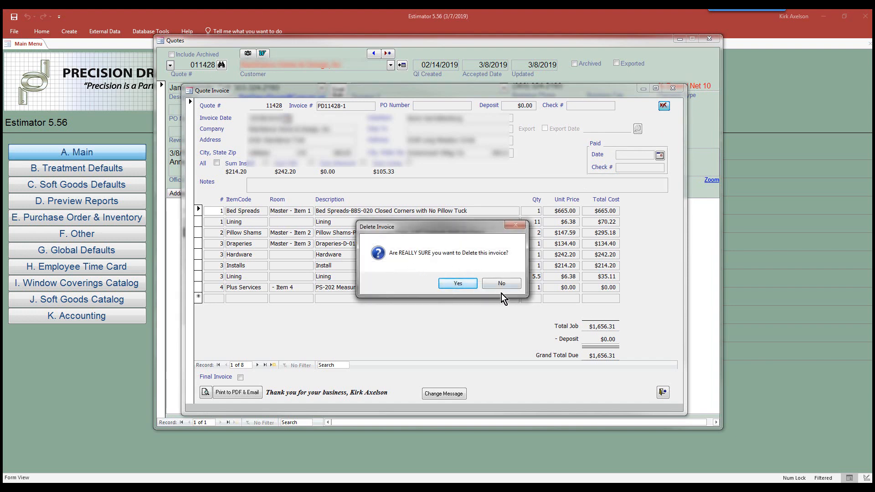
click(507, 283)
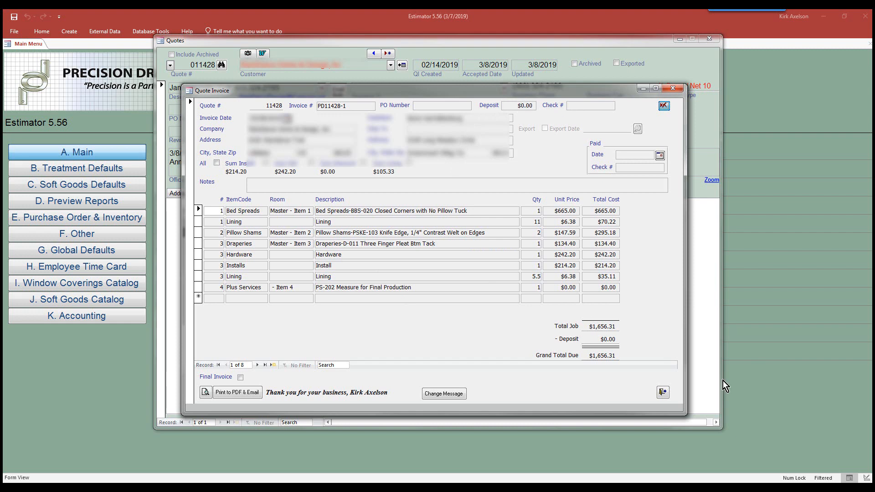
click(663, 393)
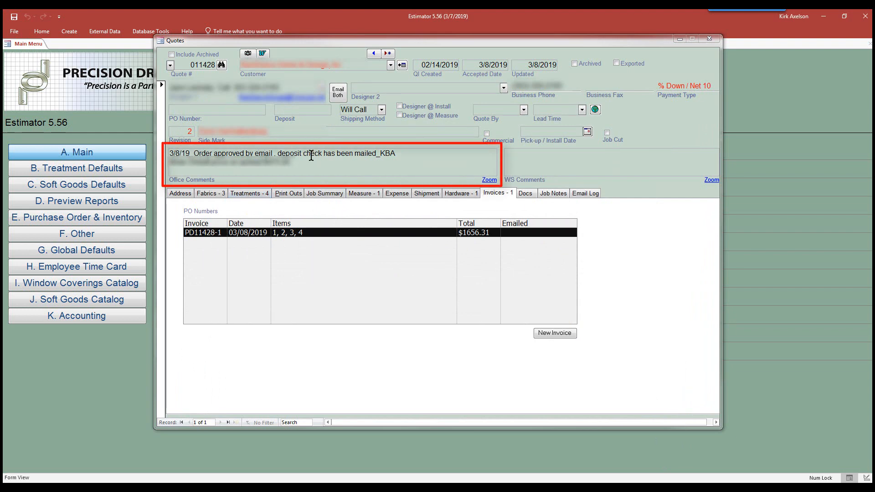
Highlight the author's initials at the end of the office comment and return to the quote's treatments.
drag(398, 155, 380, 155)
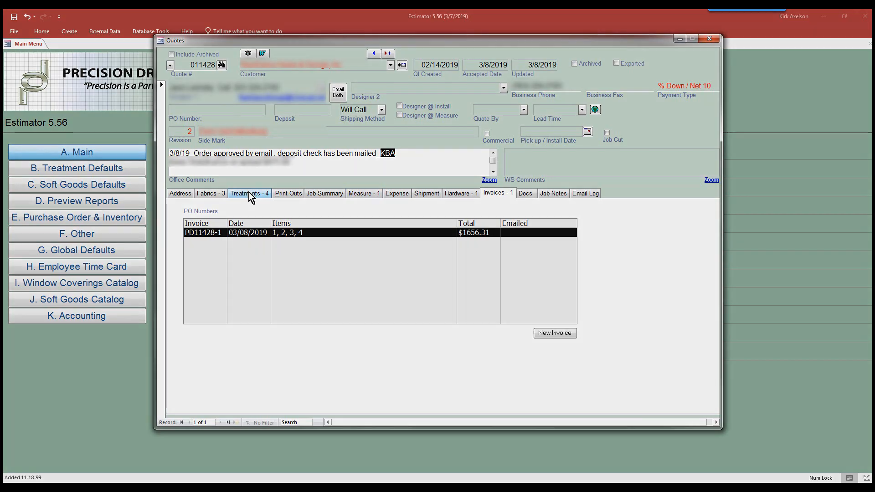
click(249, 193)
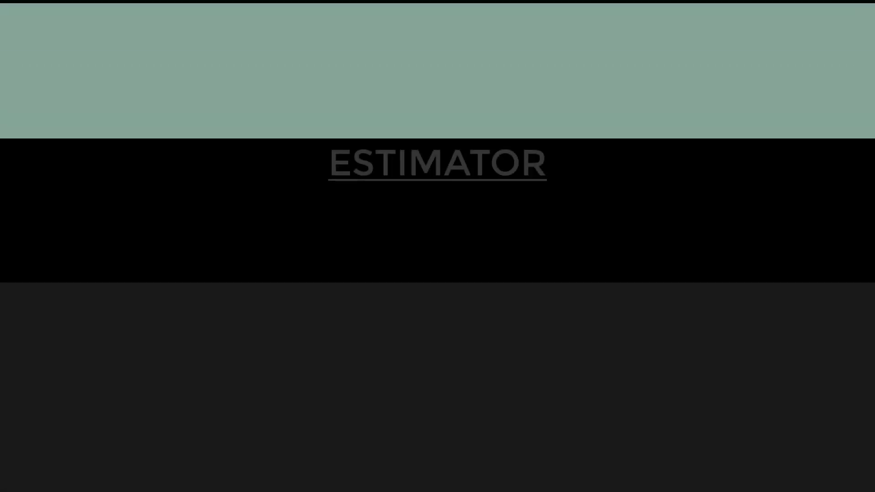